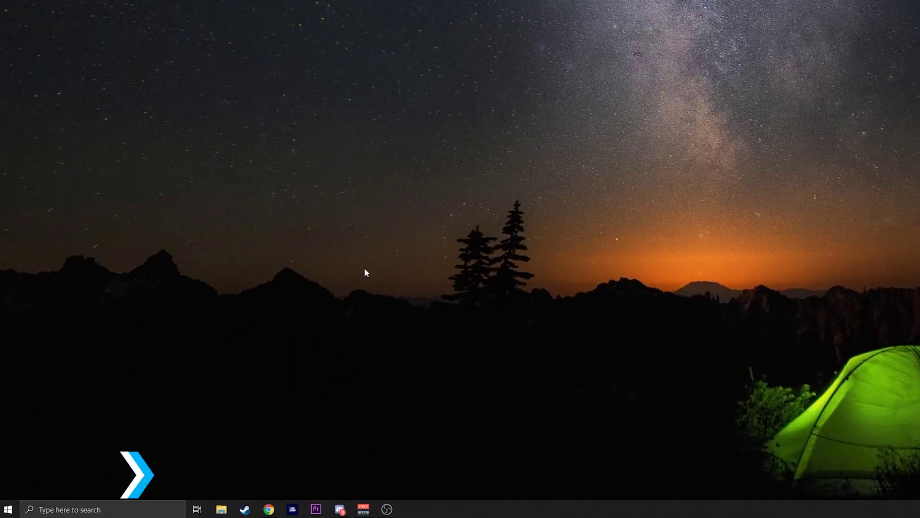
- Launch services.msc from the Run box and select the Windows Update service
{"action": "key", "text": "super+r"}
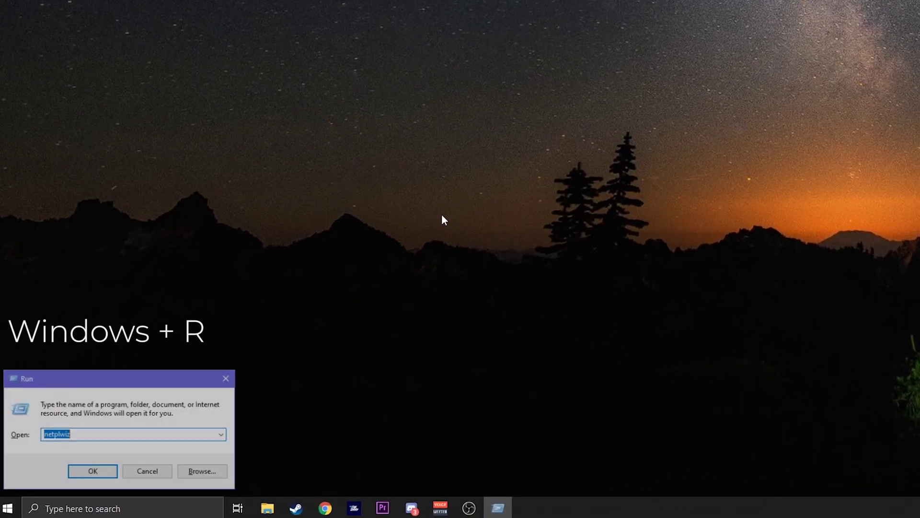
{"action": "key", "text": "BackSpace"}
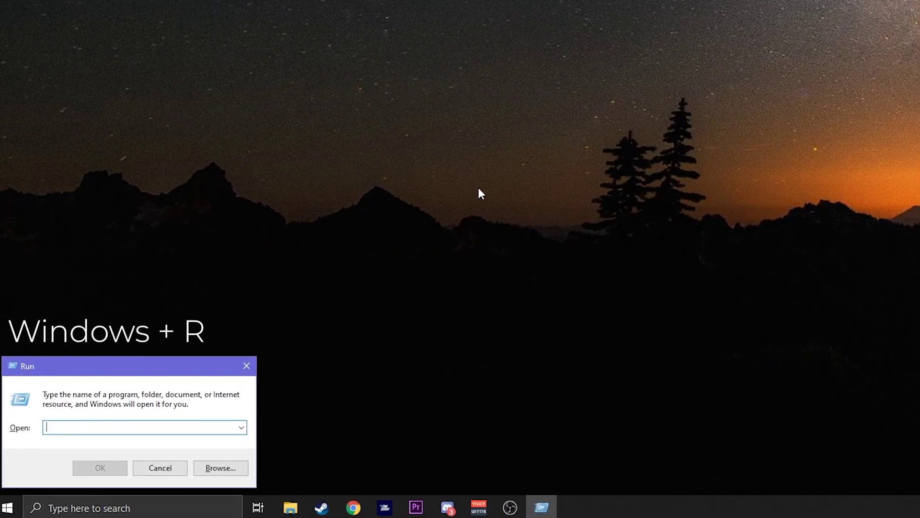
{"action": "type", "text": "services"}
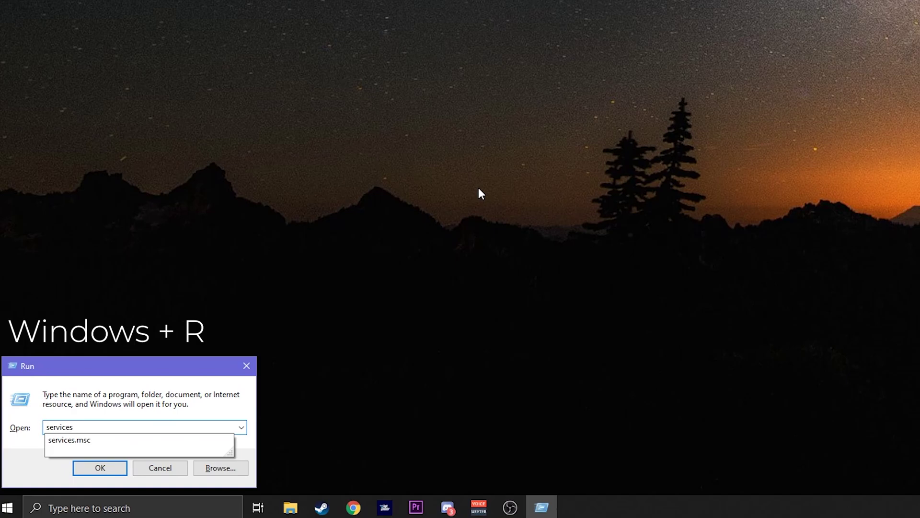
{"action": "type", "text": ".msc"}
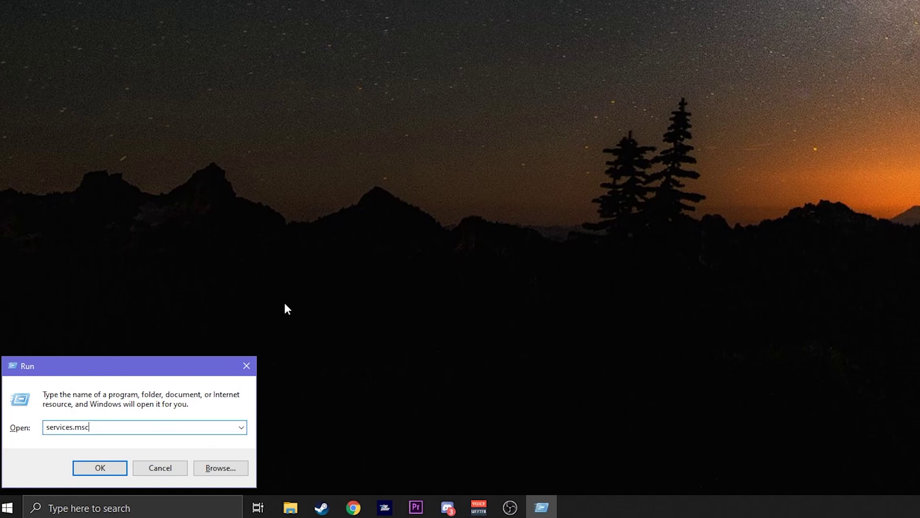
{"action": "left_click", "coordinate": [110, 468]}
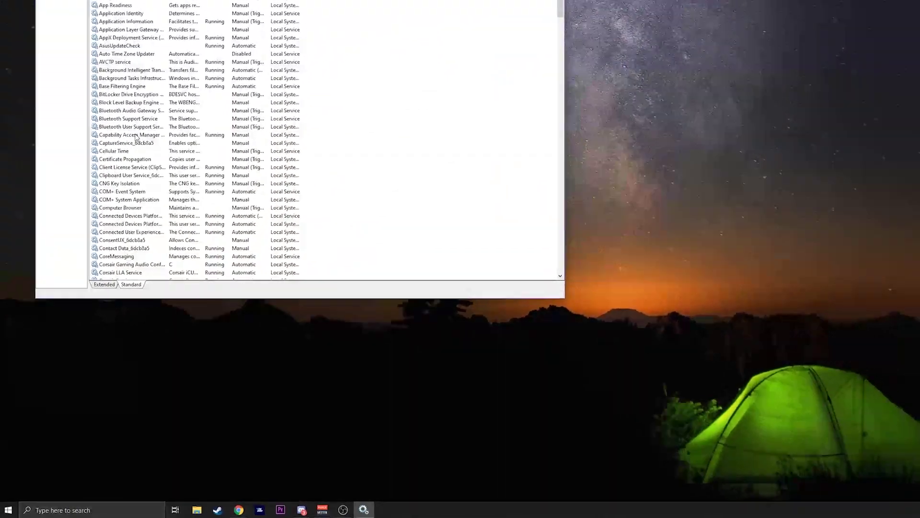
{"action": "left_click", "coordinate": [114, 181]}
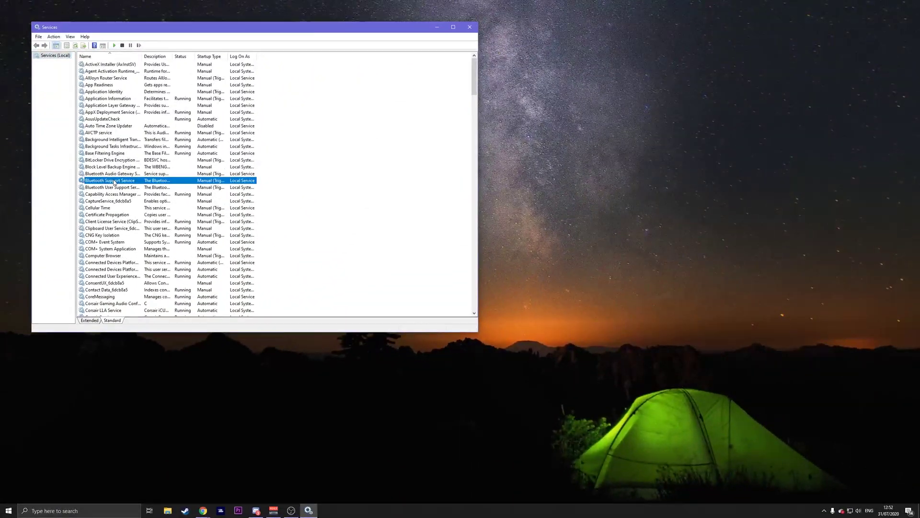
{"action": "key", "text": "w"}
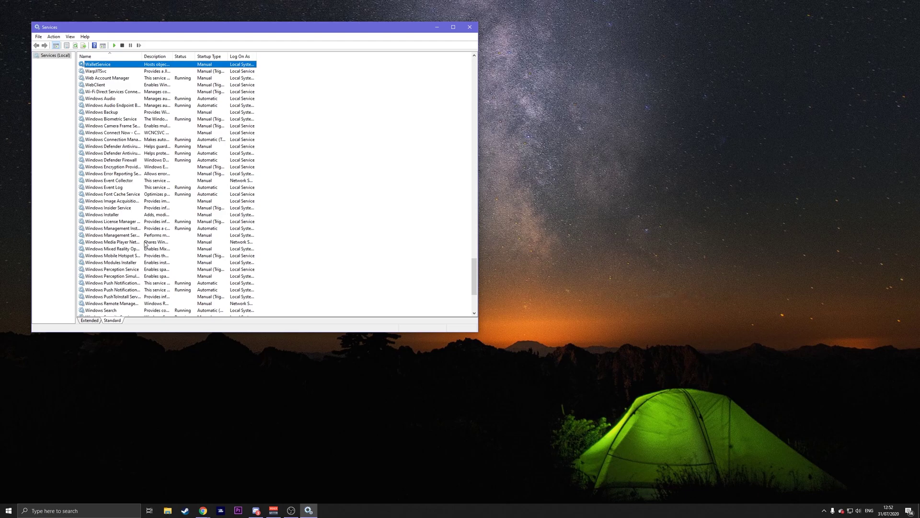
{"action": "scroll", "coordinate": [146, 247], "scroll_direction": "down", "scroll_amount": 3}
{"action": "left_click", "coordinate": [113, 272]}
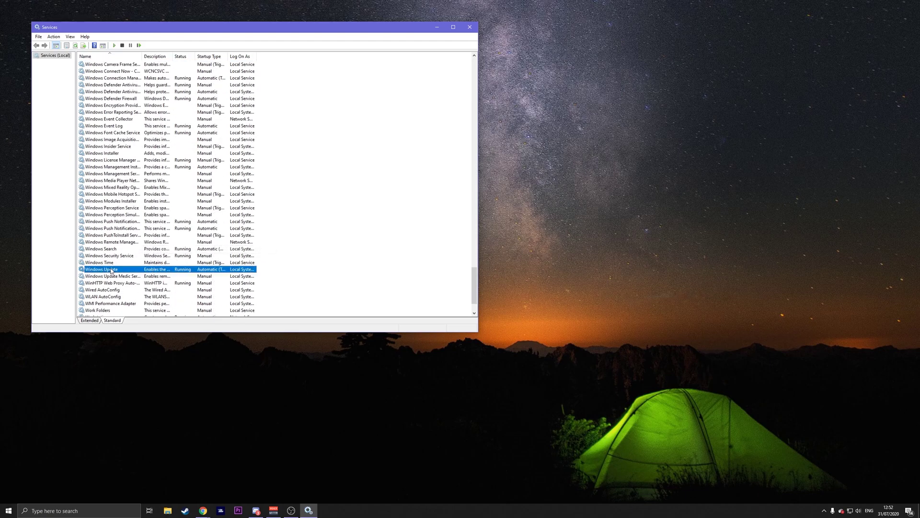
- Set Windows Update's startup type to Automatic, confirm with OK, and close Services
{"action": "double_click", "coordinate": [111, 270]}
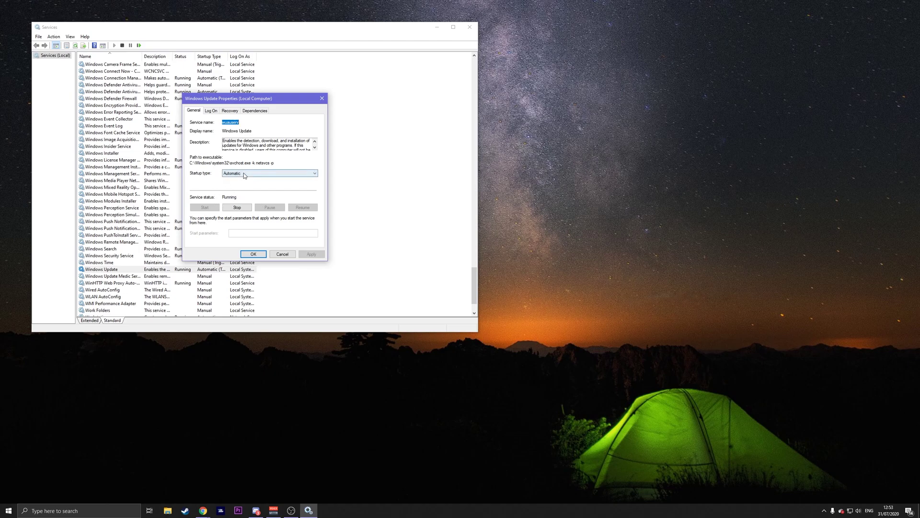
{"action": "left_click", "coordinate": [242, 175]}
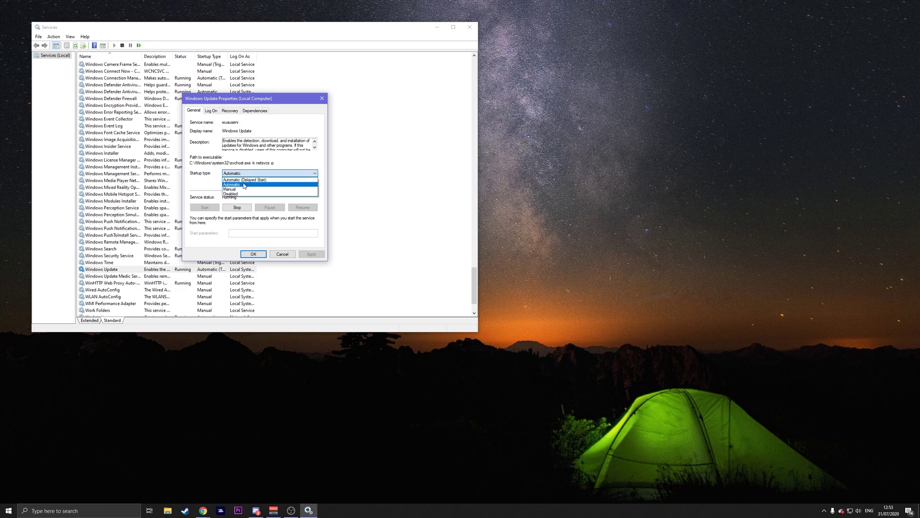
{"action": "left_click", "coordinate": [242, 185]}
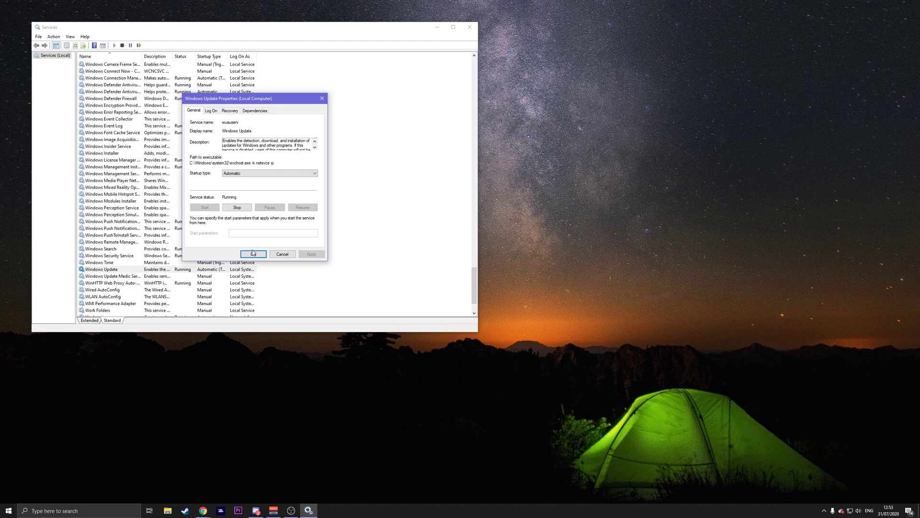
{"action": "left_click", "coordinate": [321, 98]}
{"action": "left_click", "coordinate": [470, 27]}
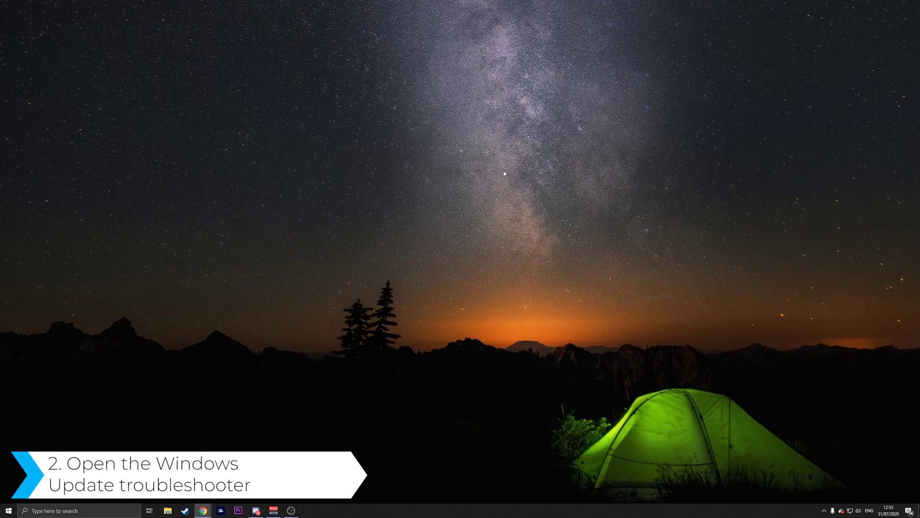
- Open the Troubleshoot settings page by searching 'troubl'
{"action": "left_click", "coordinate": [62, 511]}
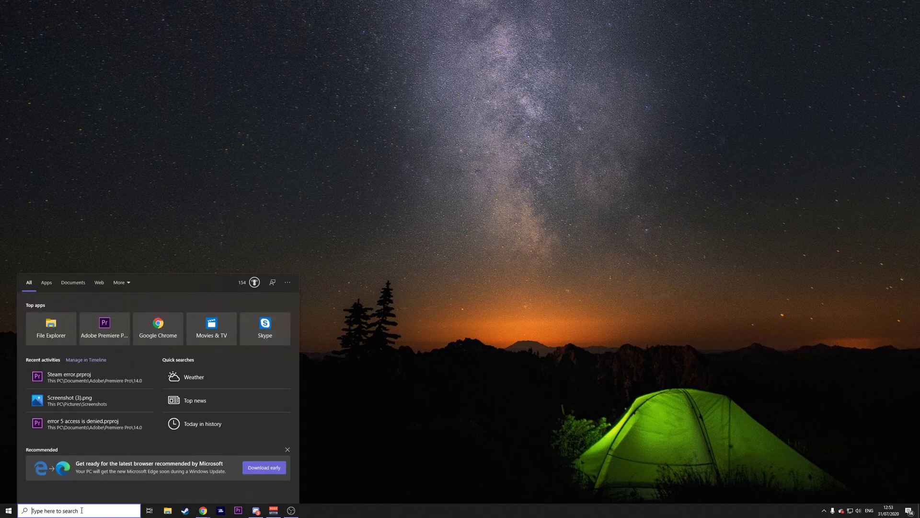
{"action": "type", "text": "troubl"}
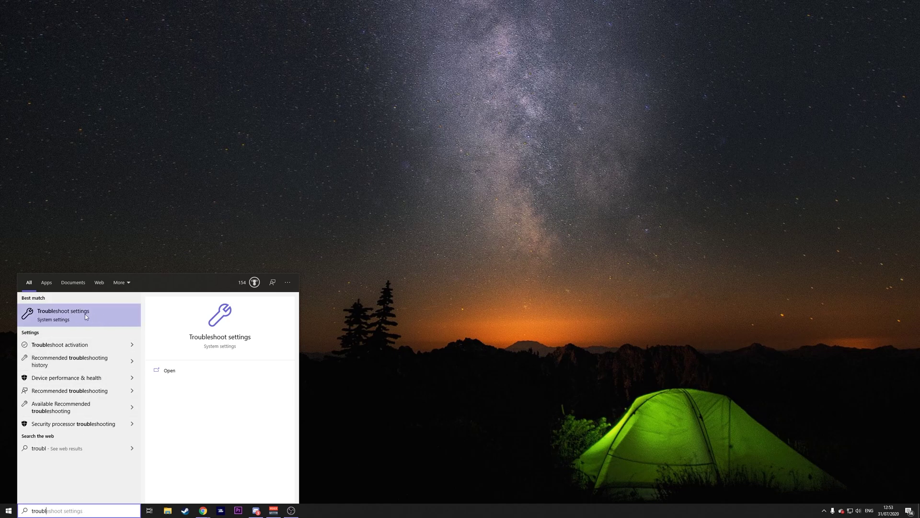
{"action": "left_click", "coordinate": [85, 314]}
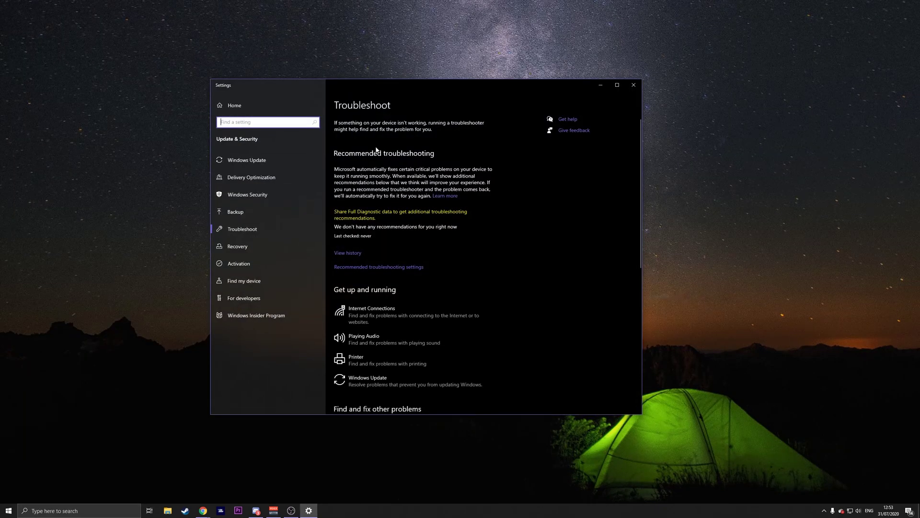
{"action": "scroll", "coordinate": [387, 238], "scroll_direction": "down", "scroll_amount": 1}
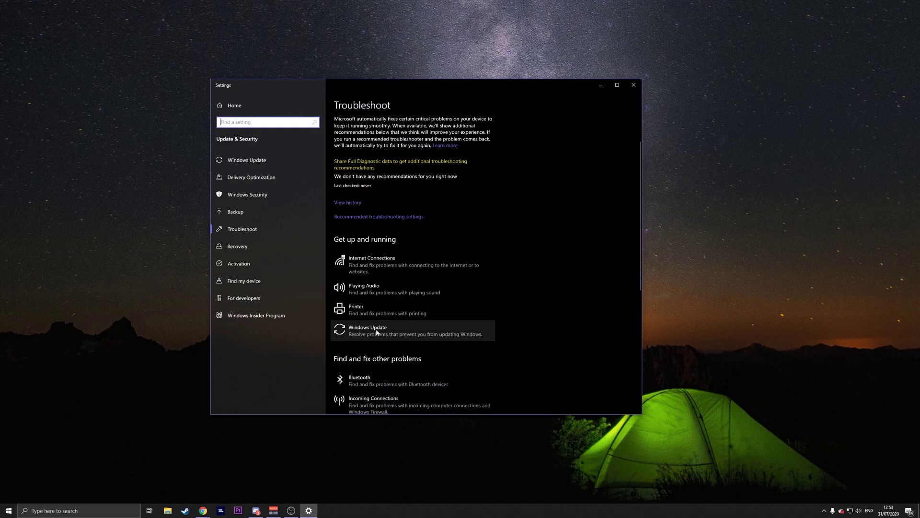
- Run the Windows Update troubleshooter, then close its result and Settings
{"action": "left_click", "coordinate": [414, 332]}
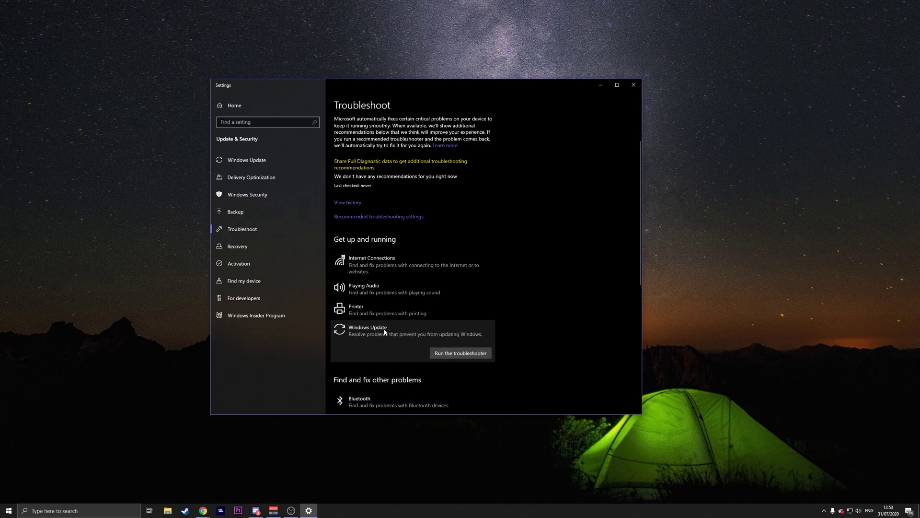
{"action": "left_click", "coordinate": [473, 354]}
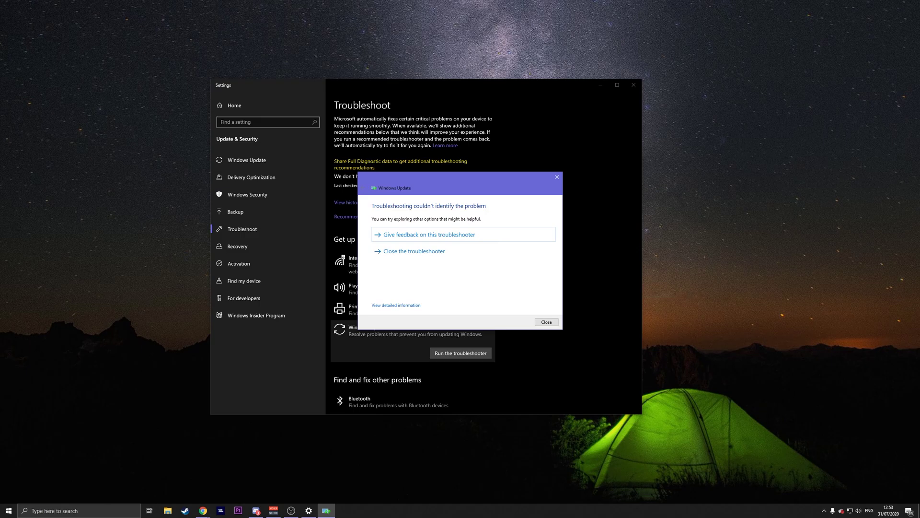
{"action": "left_click", "coordinate": [546, 322]}
{"action": "left_click", "coordinate": [634, 85]}
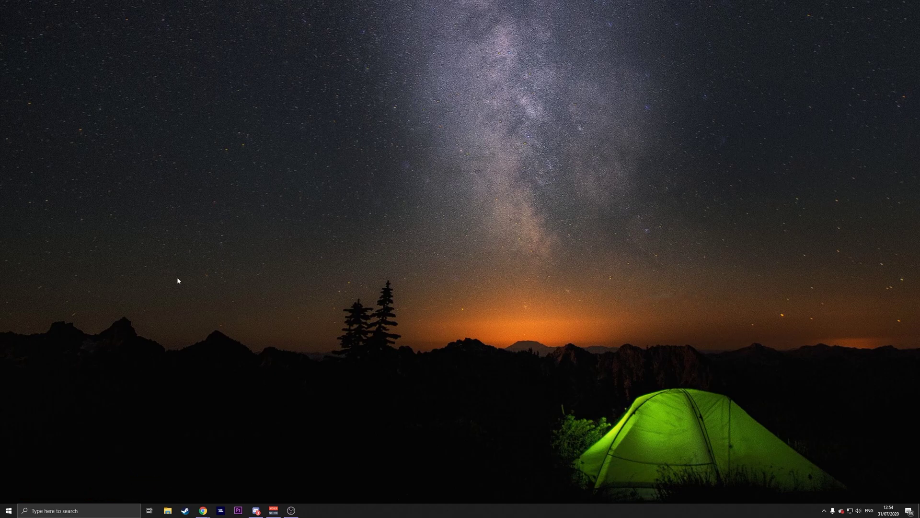
- Relaunch services.msc and reopen the Windows Update service's properties to recheck it
{"action": "key", "text": "super+r"}
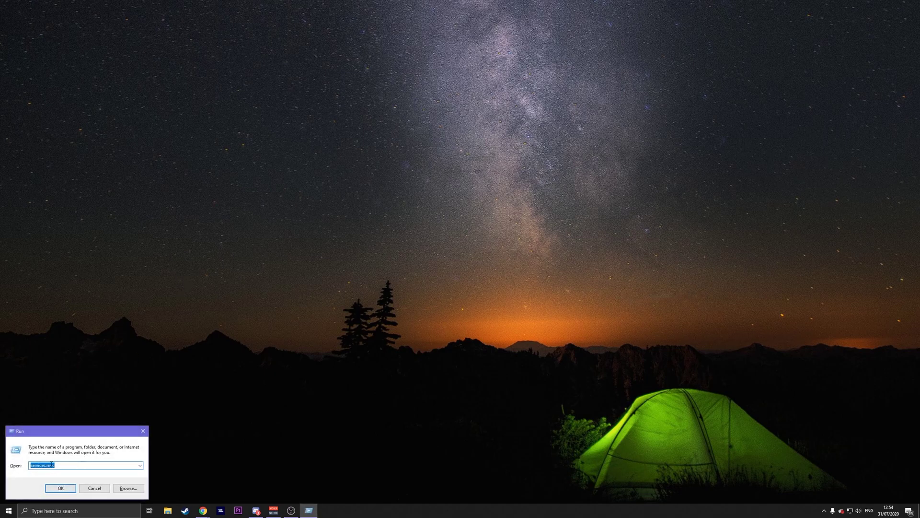
{"action": "left_click", "coordinate": [62, 489]}
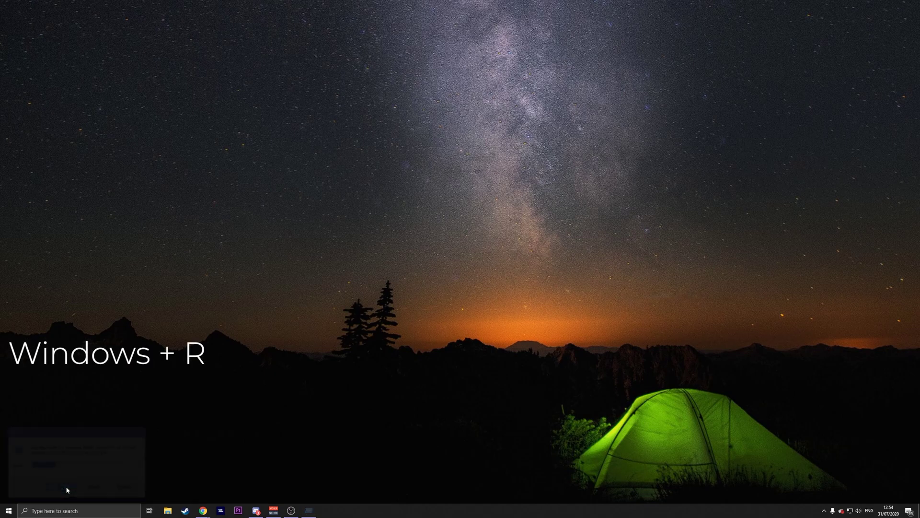
{"action": "left_click", "coordinate": [115, 214]}
{"action": "key", "text": "w"}
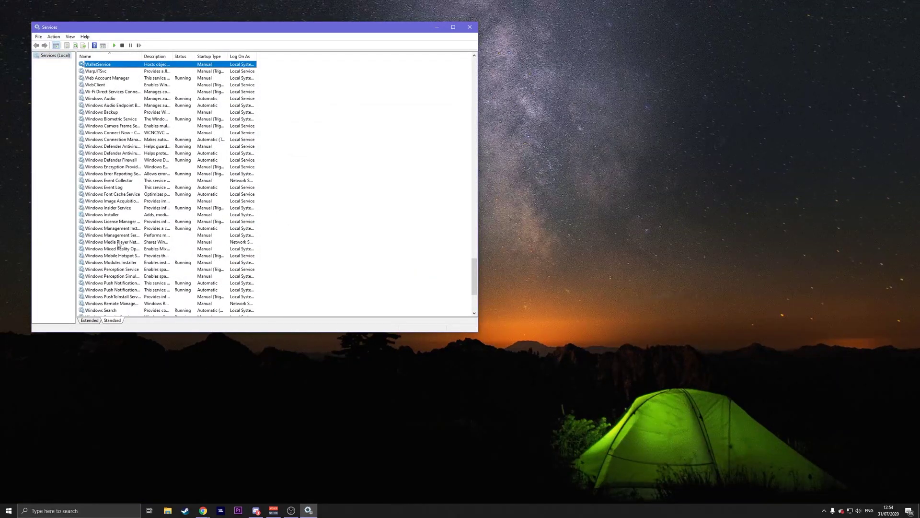
{"action": "scroll", "coordinate": [115, 277], "scroll_direction": "down", "scroll_amount": 3}
{"action": "double_click", "coordinate": [114, 269]}
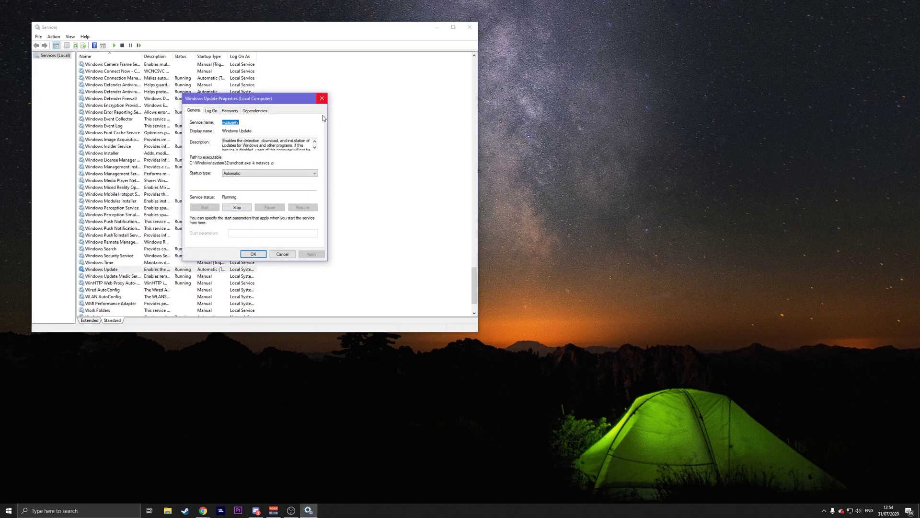
- Close the Services console, dismissing the warning about open dialogs
{"action": "left_click", "coordinate": [469, 27]}
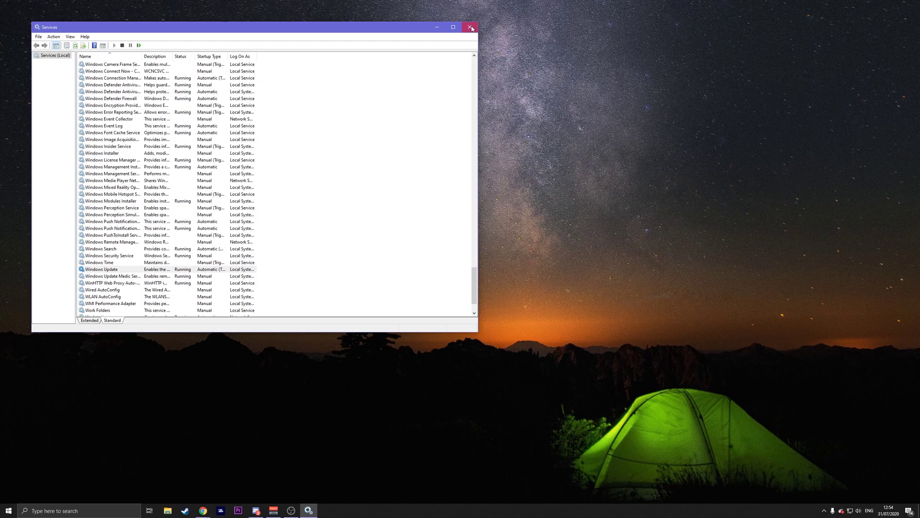
{"action": "left_click", "coordinate": [514, 270]}
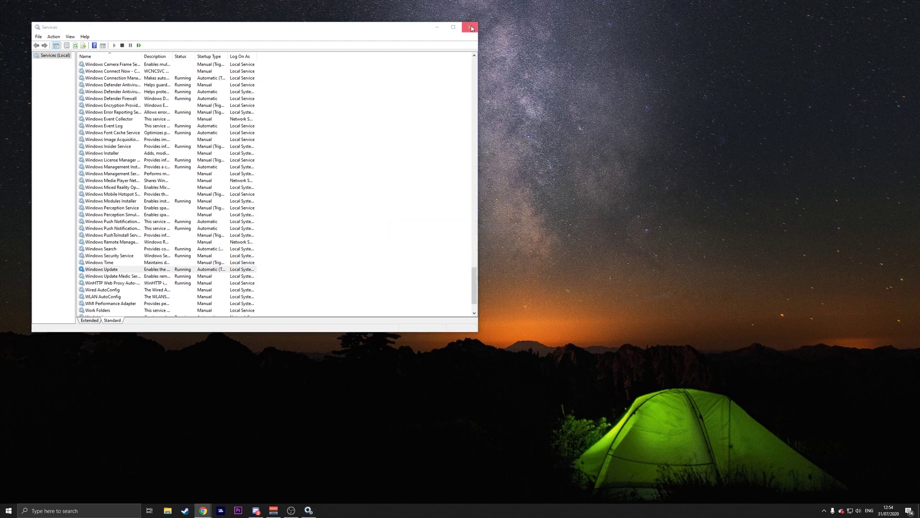
{"action": "left_click", "coordinate": [470, 27]}
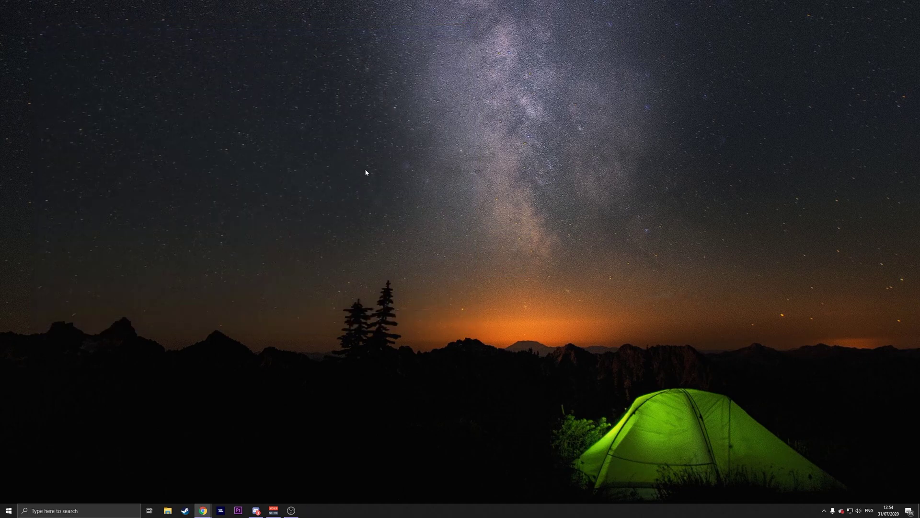
- Open File Explorer at This PC and go into C:\Windows
{"action": "left_click", "coordinate": [171, 511]}
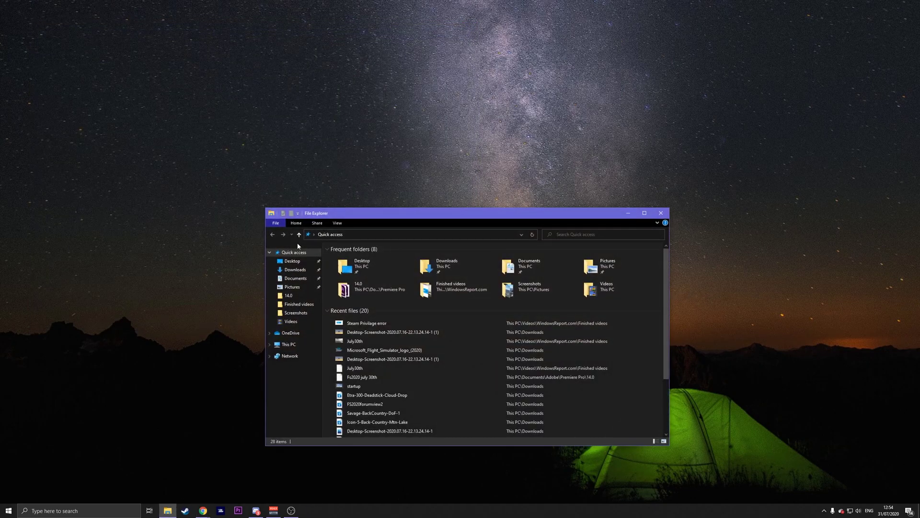
{"action": "left_click", "coordinate": [298, 344]}
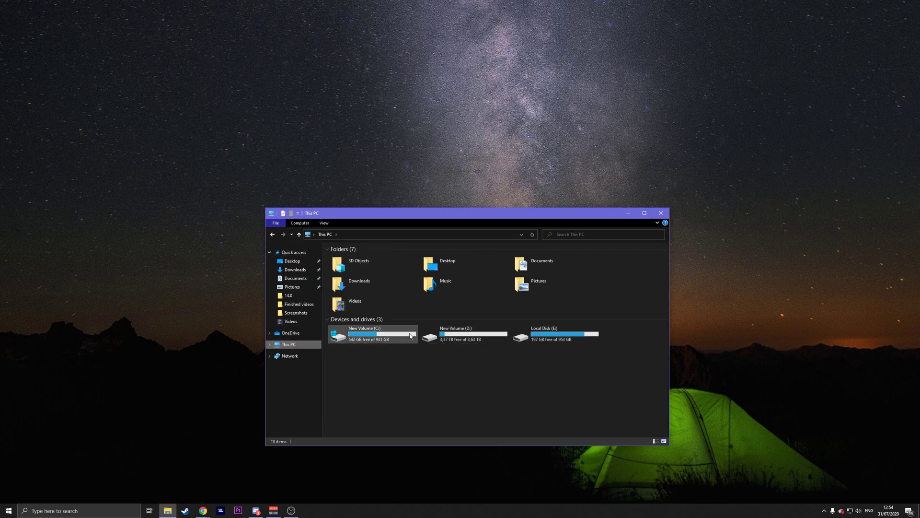
{"action": "double_click", "coordinate": [382, 331]}
{"action": "double_click", "coordinate": [370, 301]}
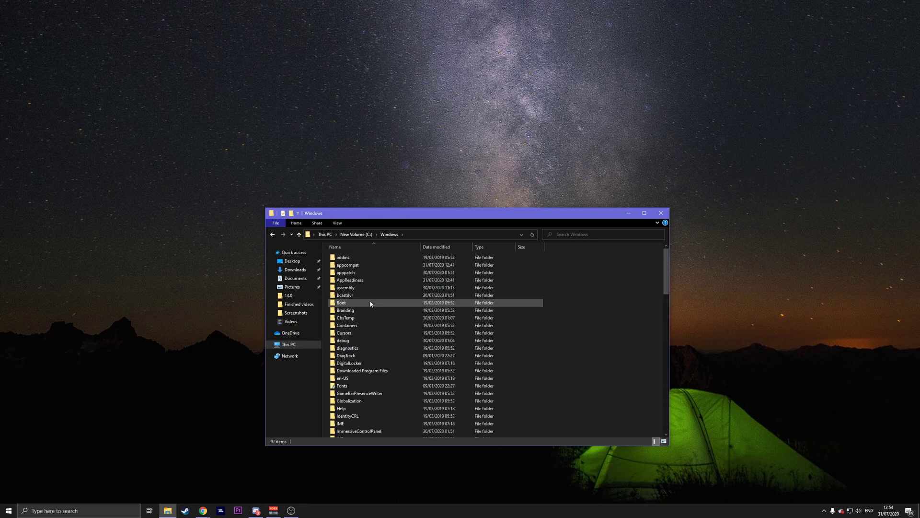
- Open SoftwareDistribution\Download and select all 21 items, bringing up their context menu
{"action": "left_click", "coordinate": [371, 311]}
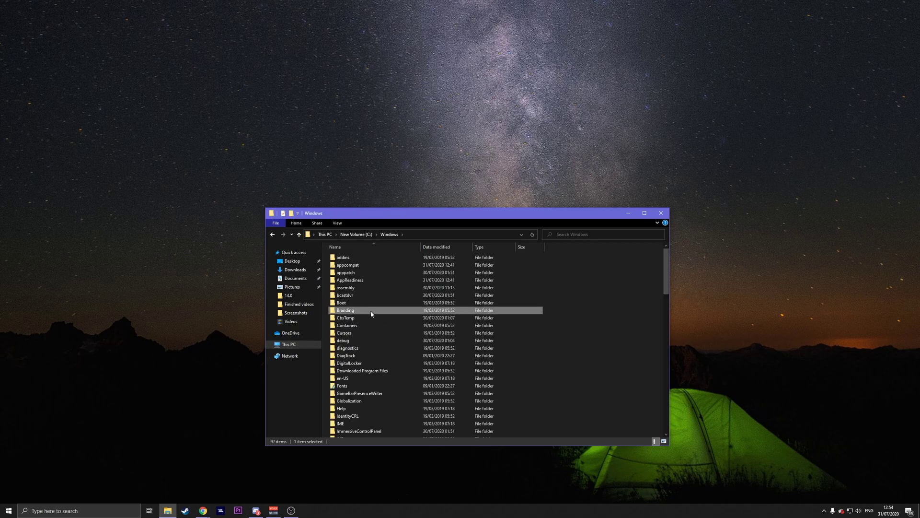
{"action": "scroll", "coordinate": [371, 314], "scroll_direction": "down", "scroll_amount": 6}
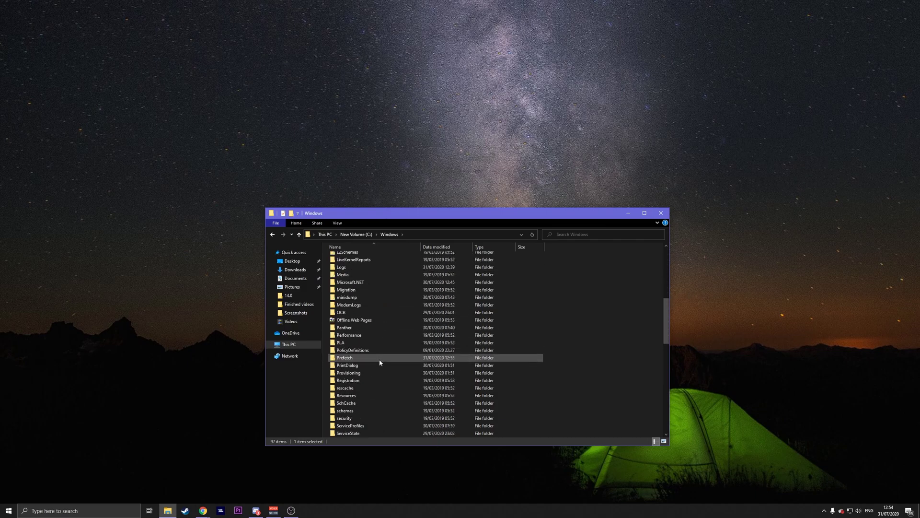
{"action": "scroll", "coordinate": [380, 361], "scroll_direction": "down", "scroll_amount": 6}
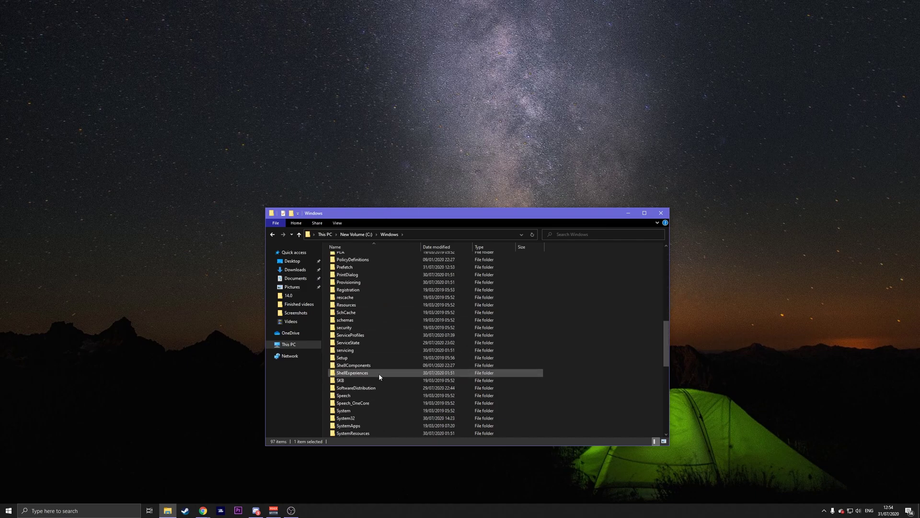
{"action": "scroll", "coordinate": [376, 348], "scroll_direction": "down", "scroll_amount": 3}
{"action": "double_click", "coordinate": [376, 343]}
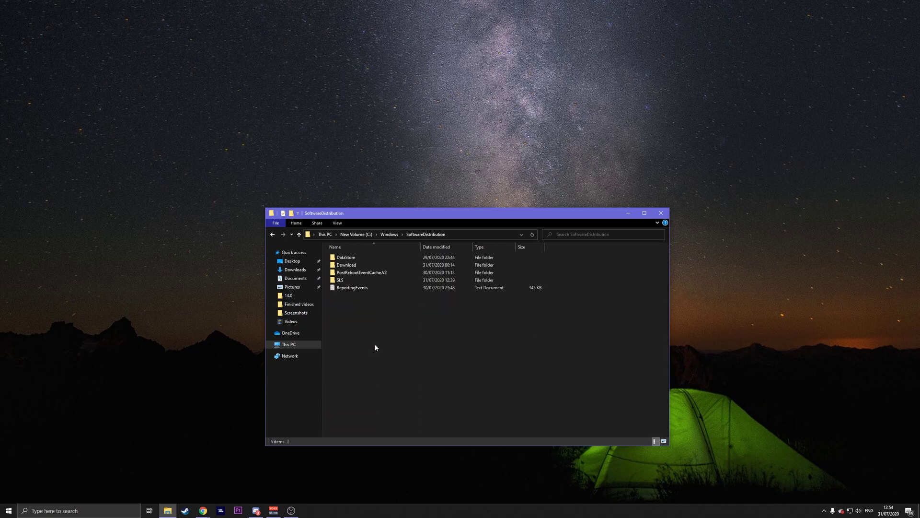
{"action": "double_click", "coordinate": [357, 265]}
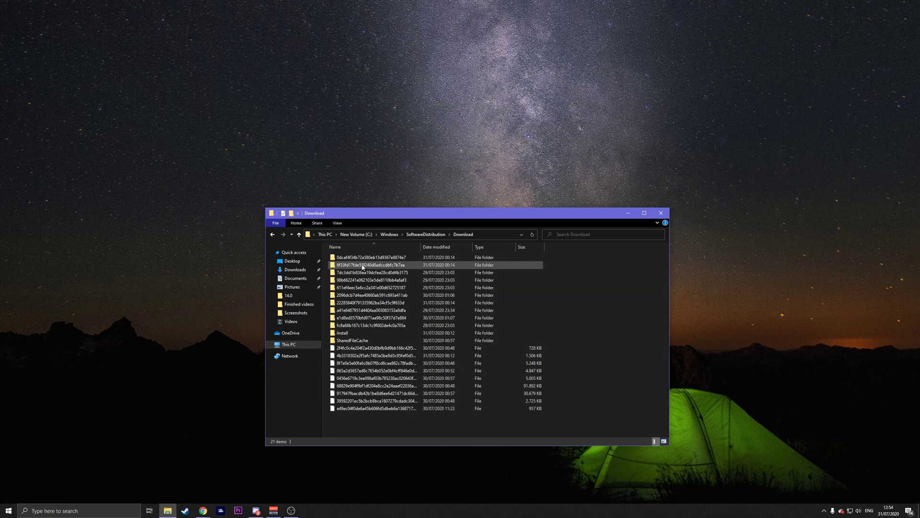
{"action": "left_click", "coordinate": [369, 288]}
{"action": "key", "text": "ctrl+a"}
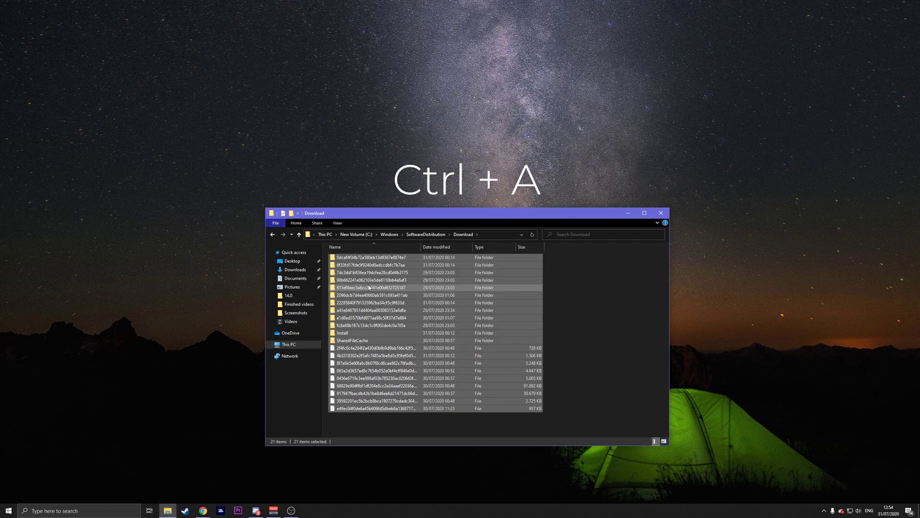
{"action": "right_click", "coordinate": [384, 301]}
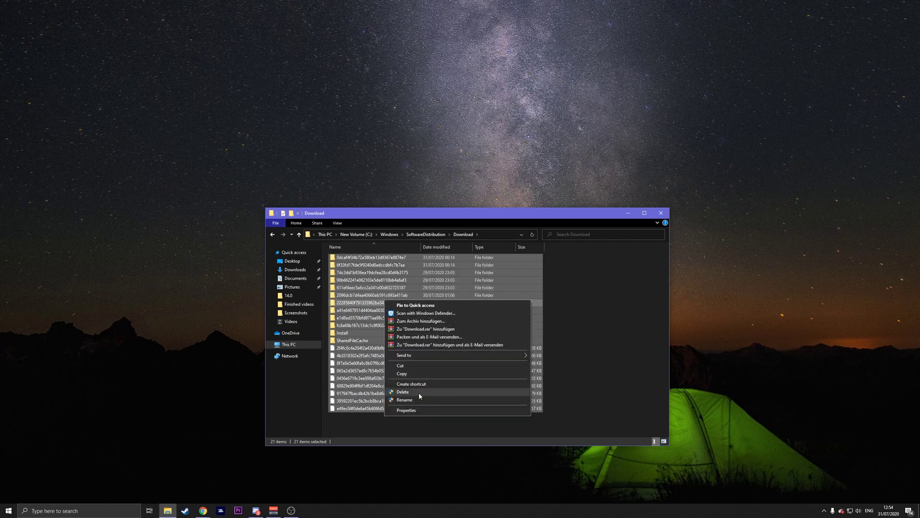
- Cut the selected update files, close Explorer, and recheck Windows Update in Services
{"action": "left_click", "coordinate": [432, 364]}
{"action": "left_click", "coordinate": [661, 213]}
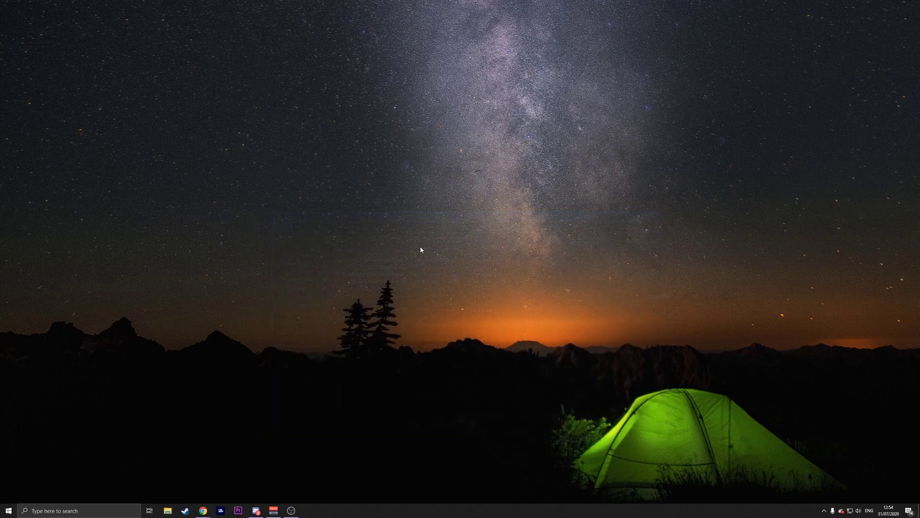
{"action": "key", "text": "super+r"}
{"action": "left_click", "coordinate": [61, 488]}
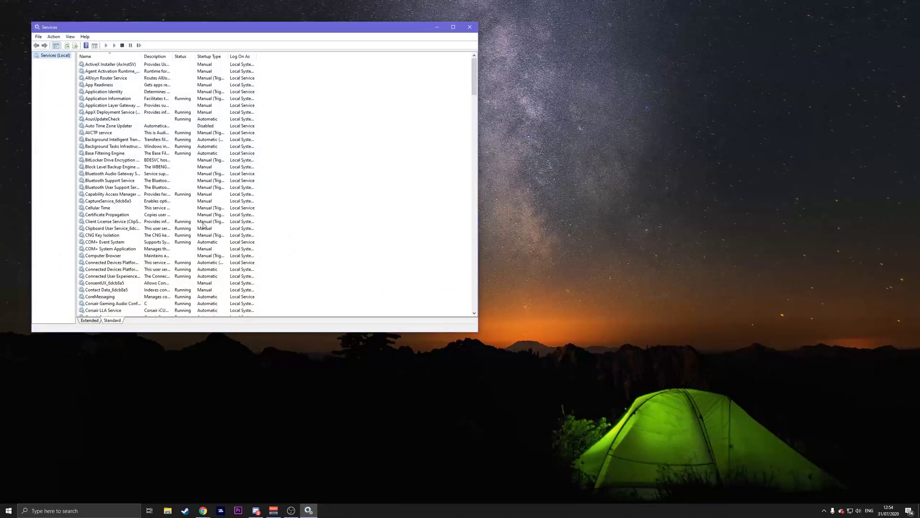
{"action": "scroll", "coordinate": [161, 243], "scroll_direction": "down", "scroll_amount": 20}
{"action": "double_click", "coordinate": [118, 272]}
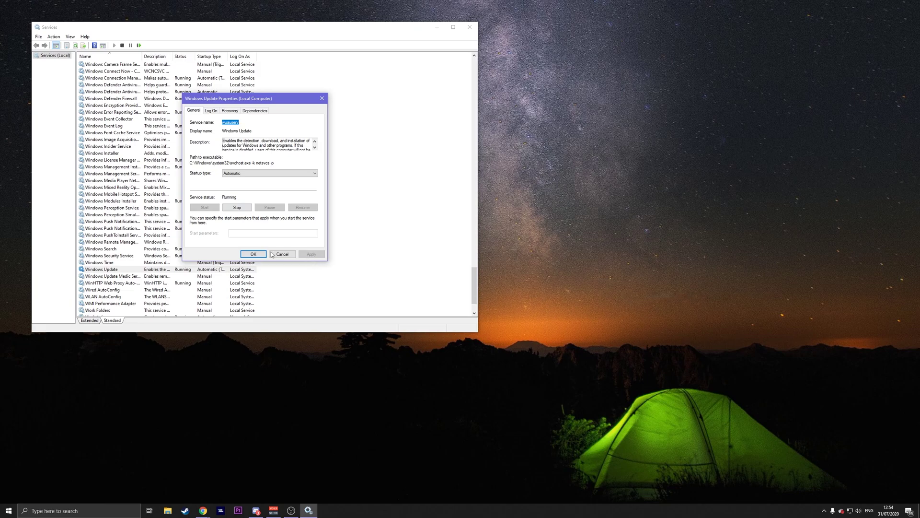
{"action": "left_click", "coordinate": [322, 98]}
{"action": "left_click", "coordinate": [470, 26]}
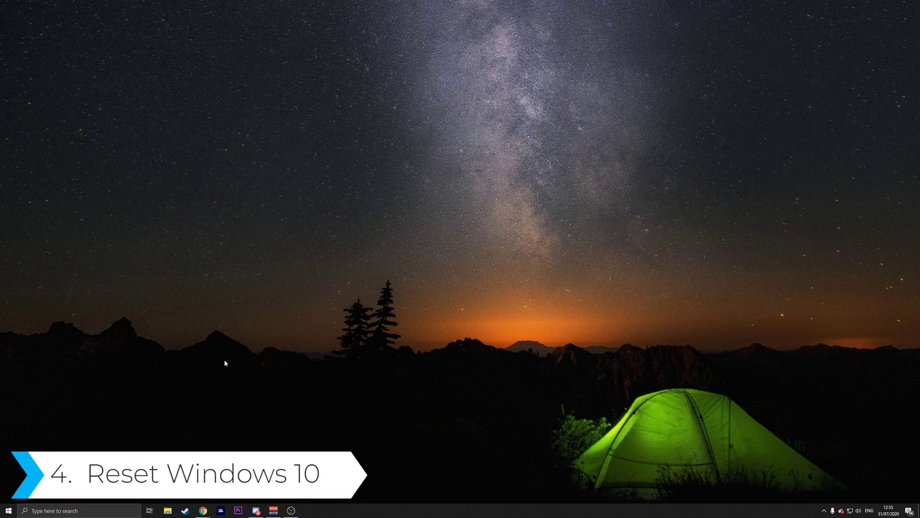
- Search 'reset', open Reset this PC, and choose Get started on Recovery
{"action": "left_click", "coordinate": [108, 507]}
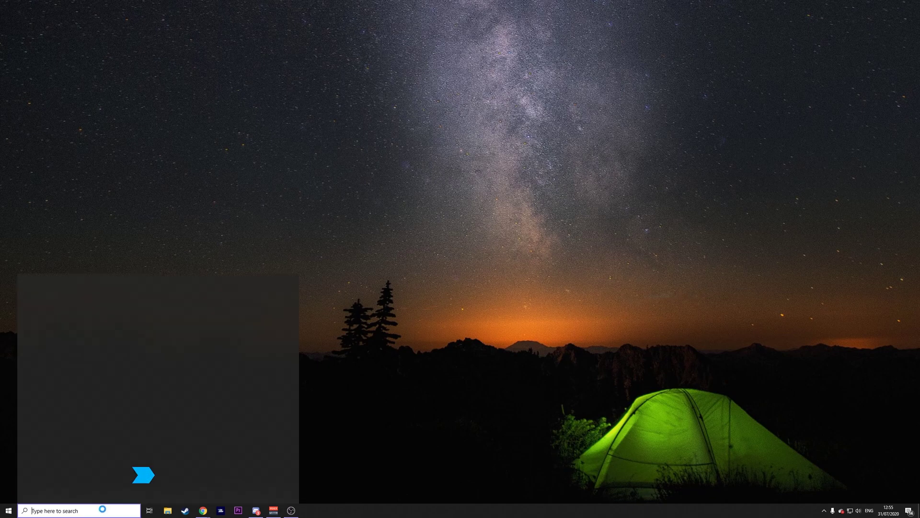
{"action": "type", "text": "reset"}
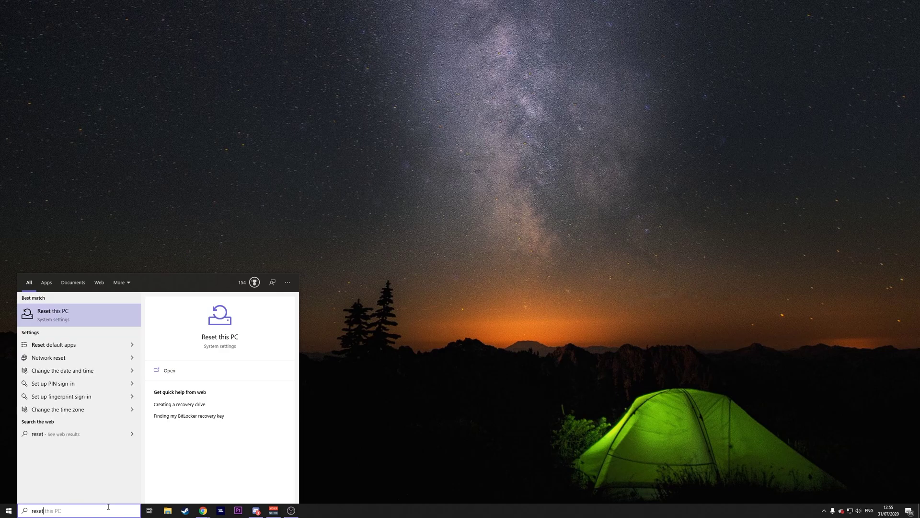
{"action": "left_click", "coordinate": [59, 315]}
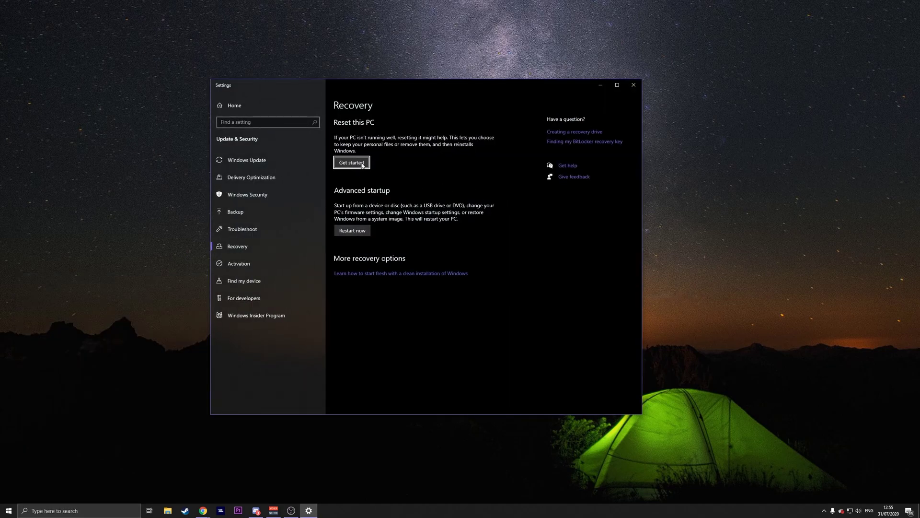
{"action": "left_click", "coordinate": [358, 163]}
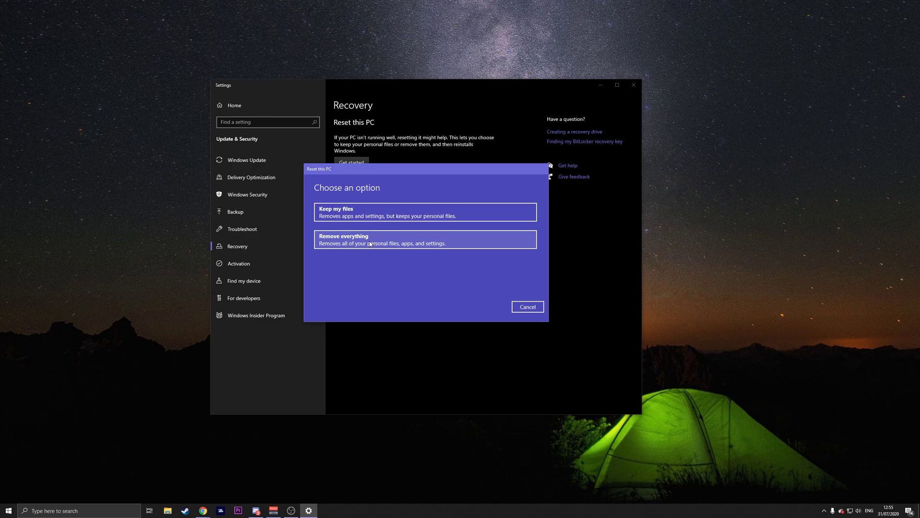
- Cancel the Reset this PC dialog and close Windows Settings
{"action": "left_click", "coordinate": [524, 307]}
{"action": "left_click", "coordinate": [632, 84]}
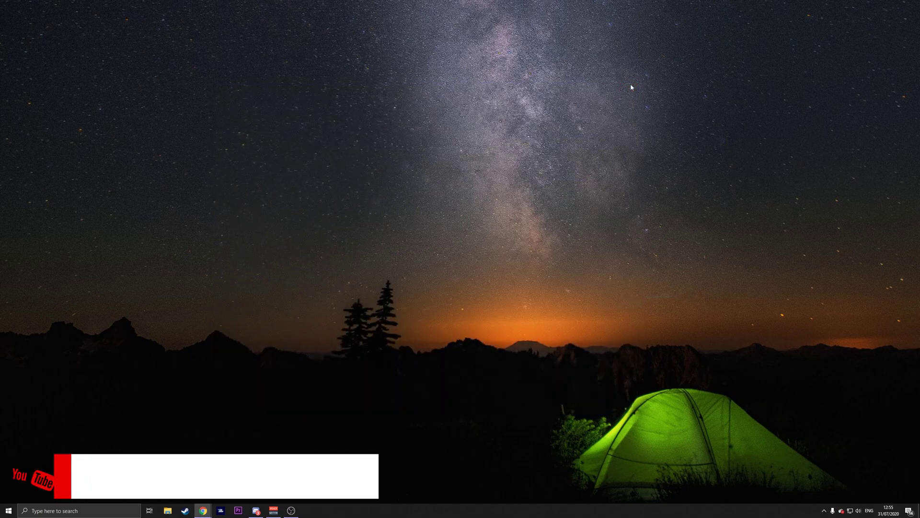